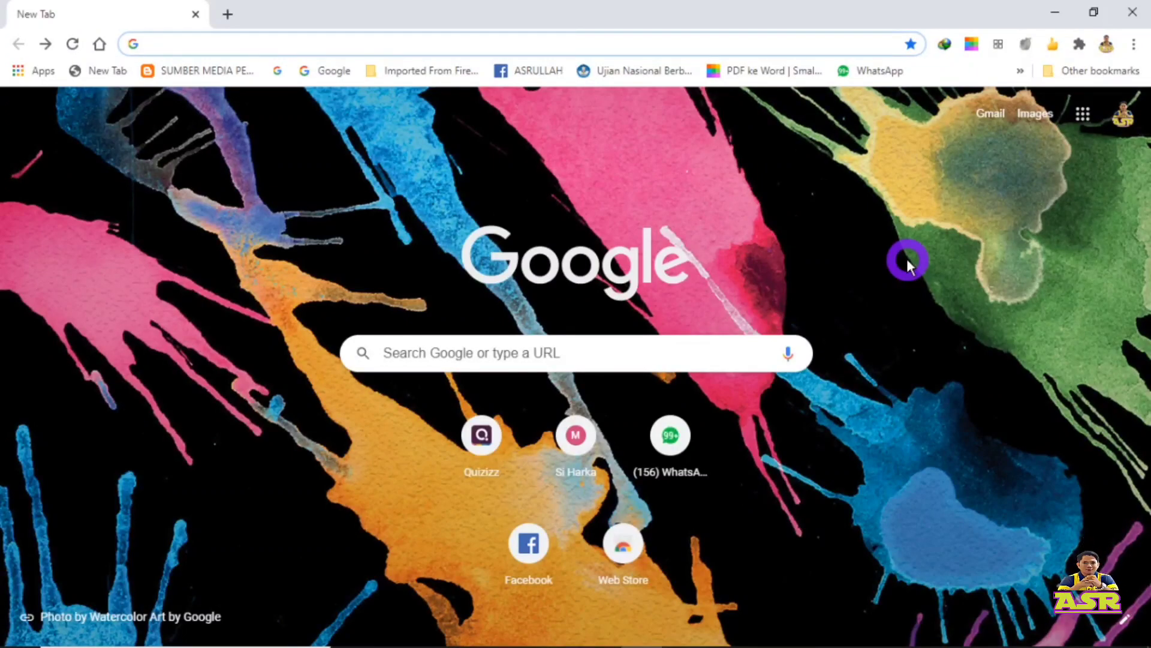
Open the Quizizz site and go to the Perpustakaanku library to look through its quizzes.
left_click(484, 433)
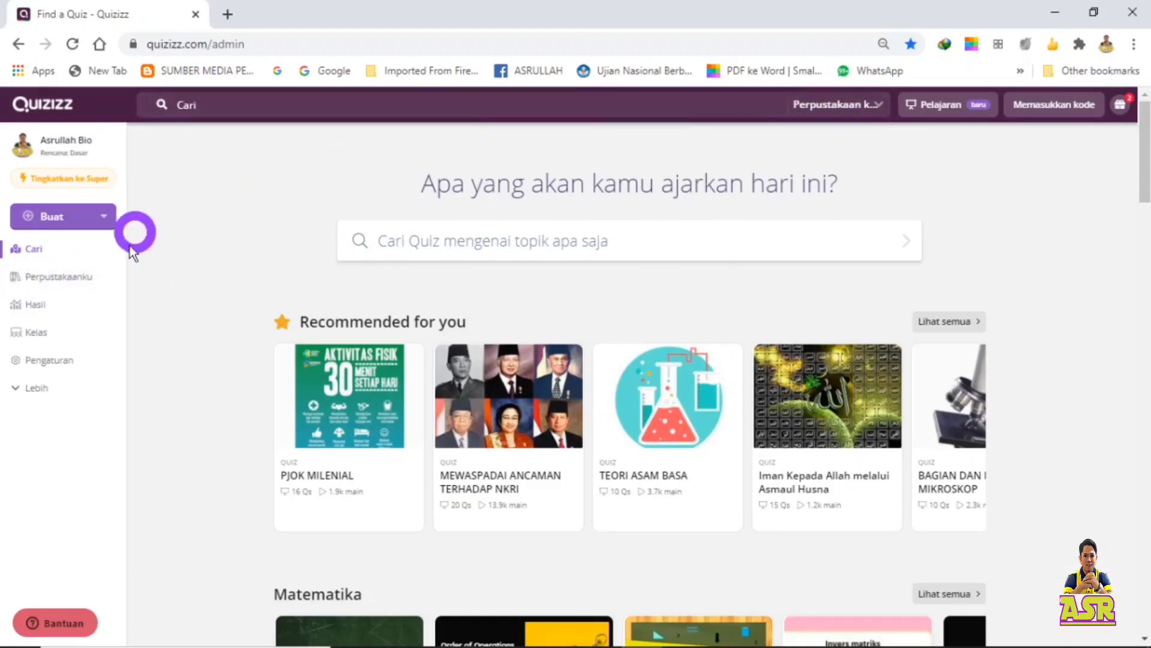
left_click(57, 279)
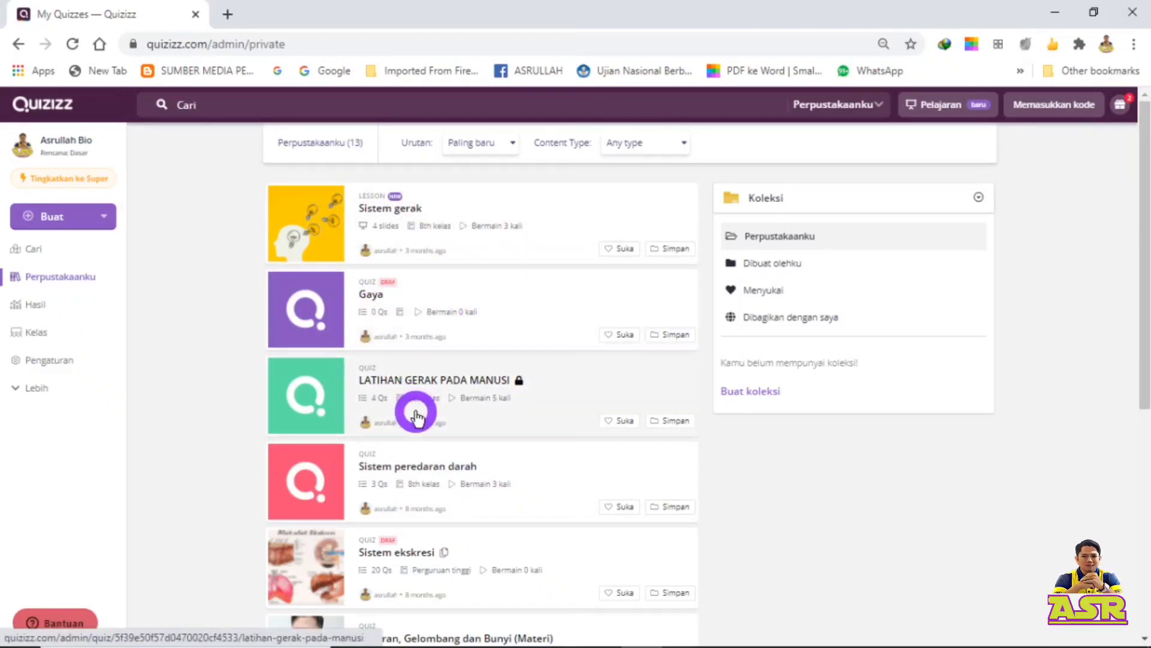
scroll(415, 410, "down", 4)
scroll(417, 412, "up", 5)
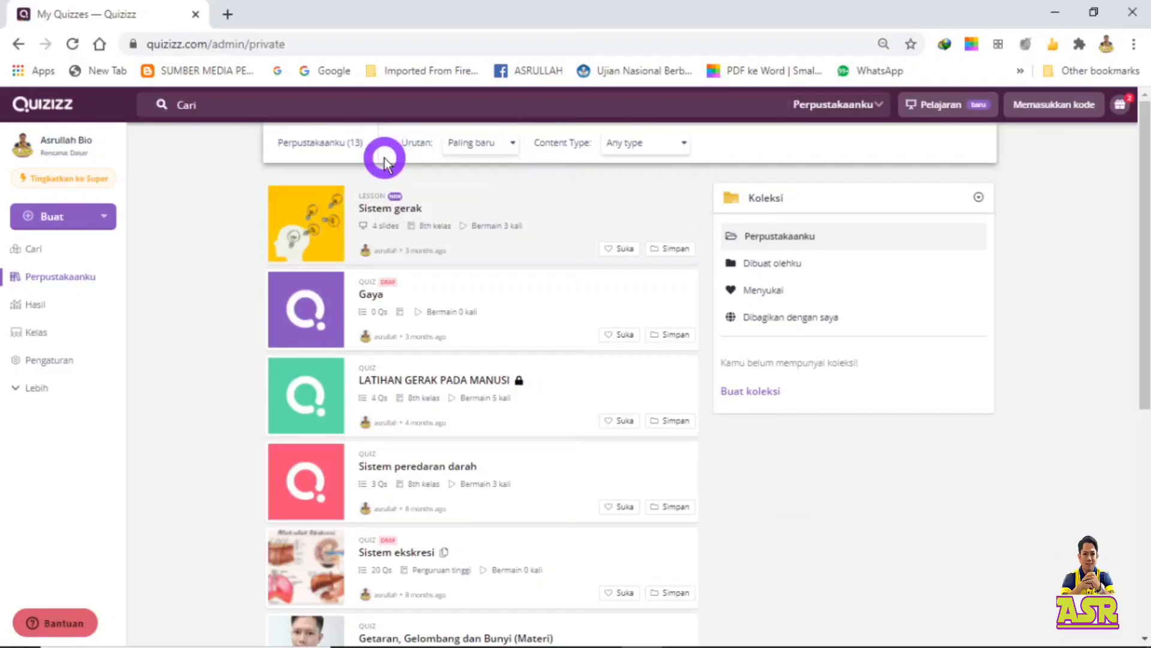
Review the library's sort order and content type filter options, choosing Any type as the content type.
left_click(513, 147)
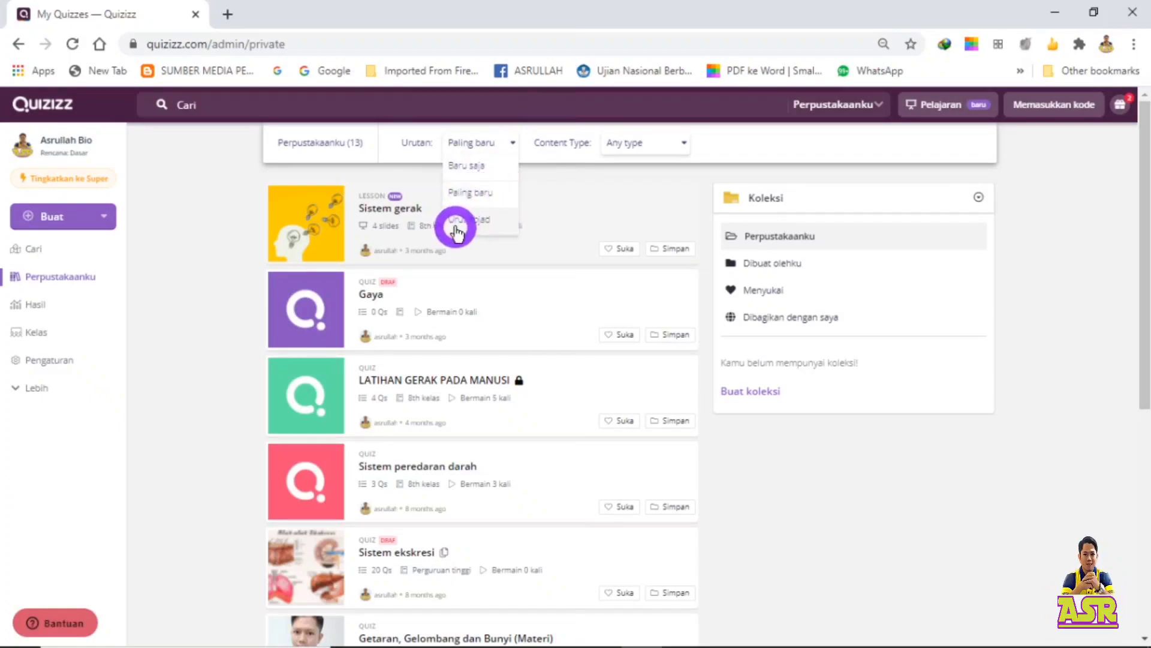
left_click(545, 164)
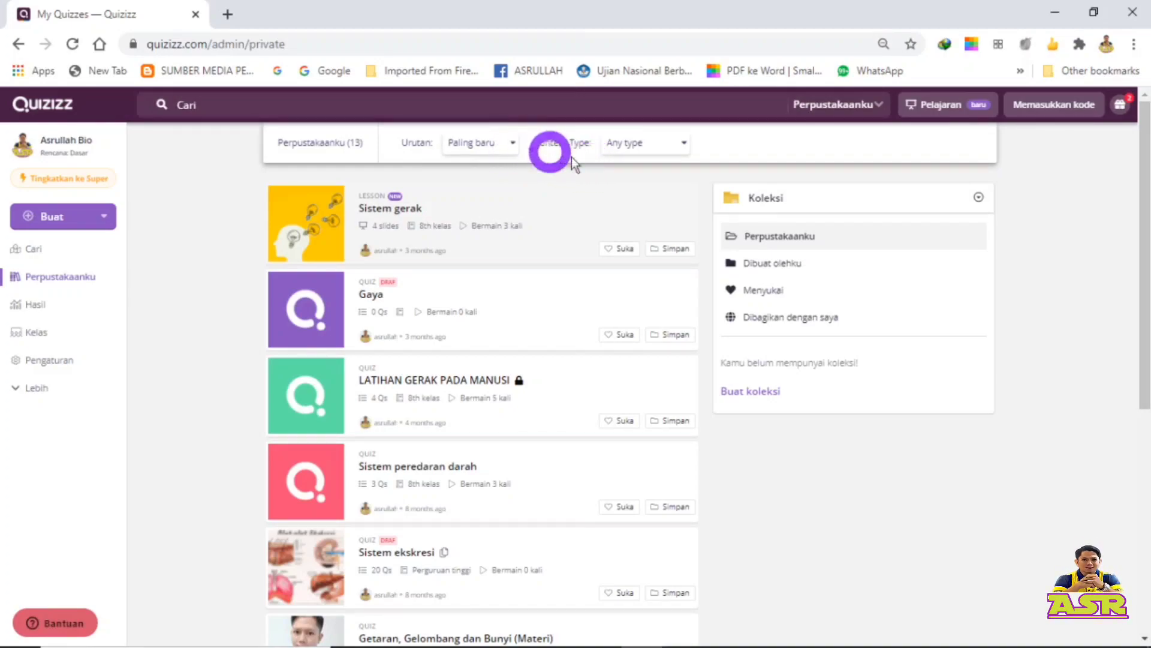
left_click(675, 145)
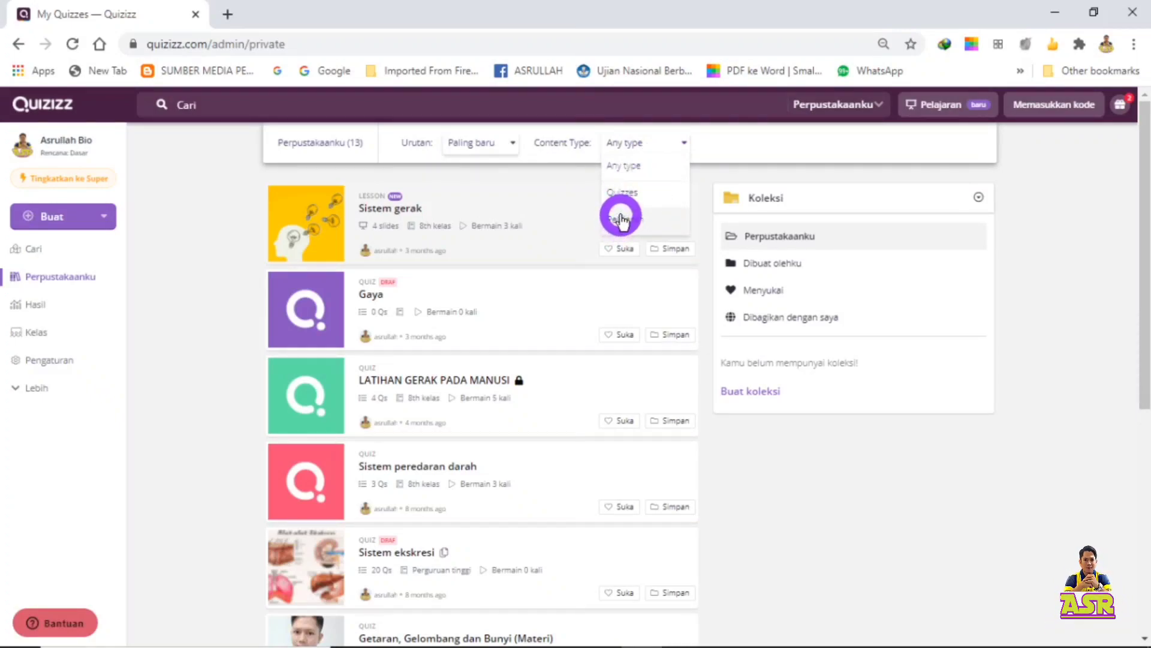
left_click(607, 171)
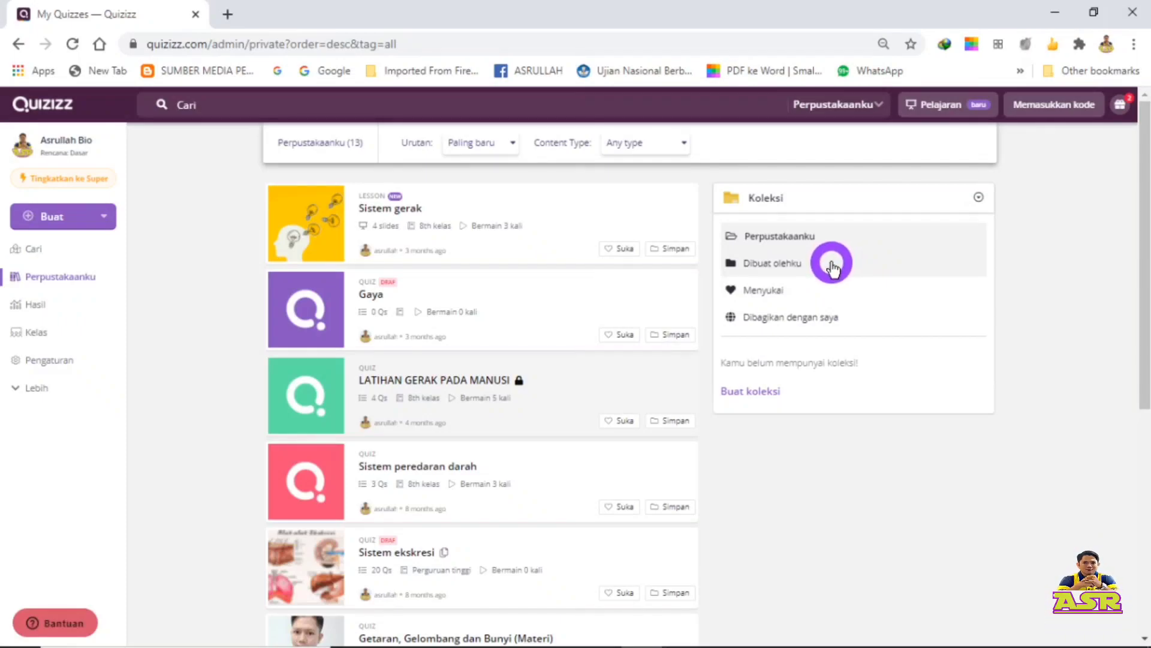
View the Dibuat olehku, Perpustakaanku, Menyukai and Dibagikan dengan saya collections one after another.
left_click(765, 271)
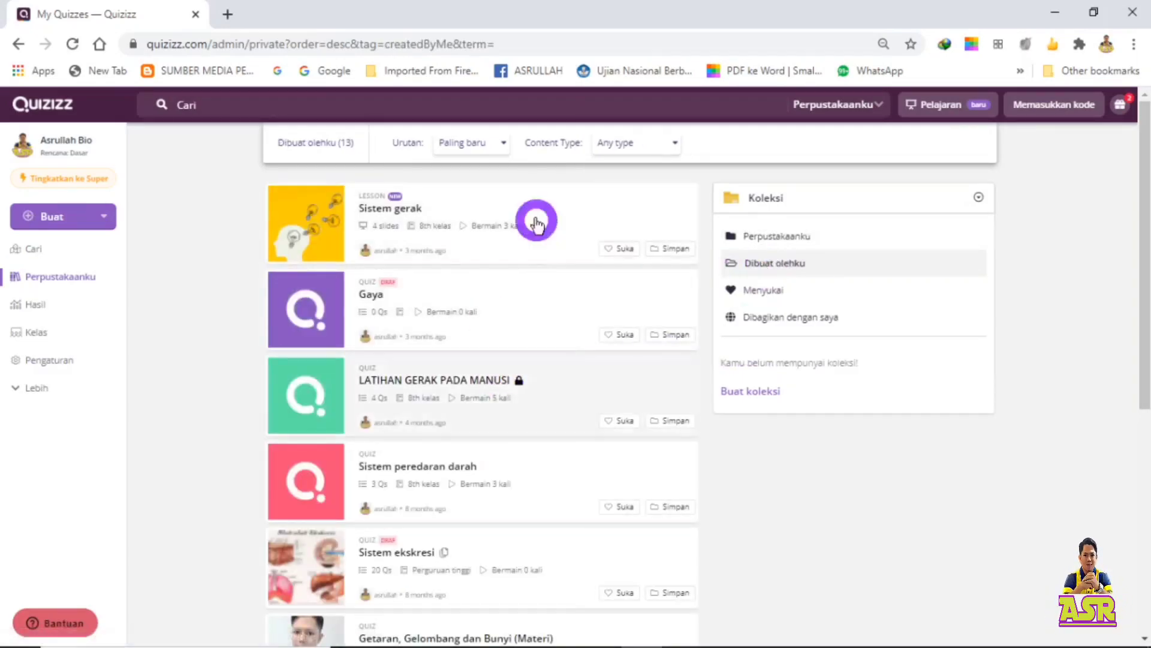
scroll(529, 357, "down", 1)
scroll(528, 355, "up", 1)
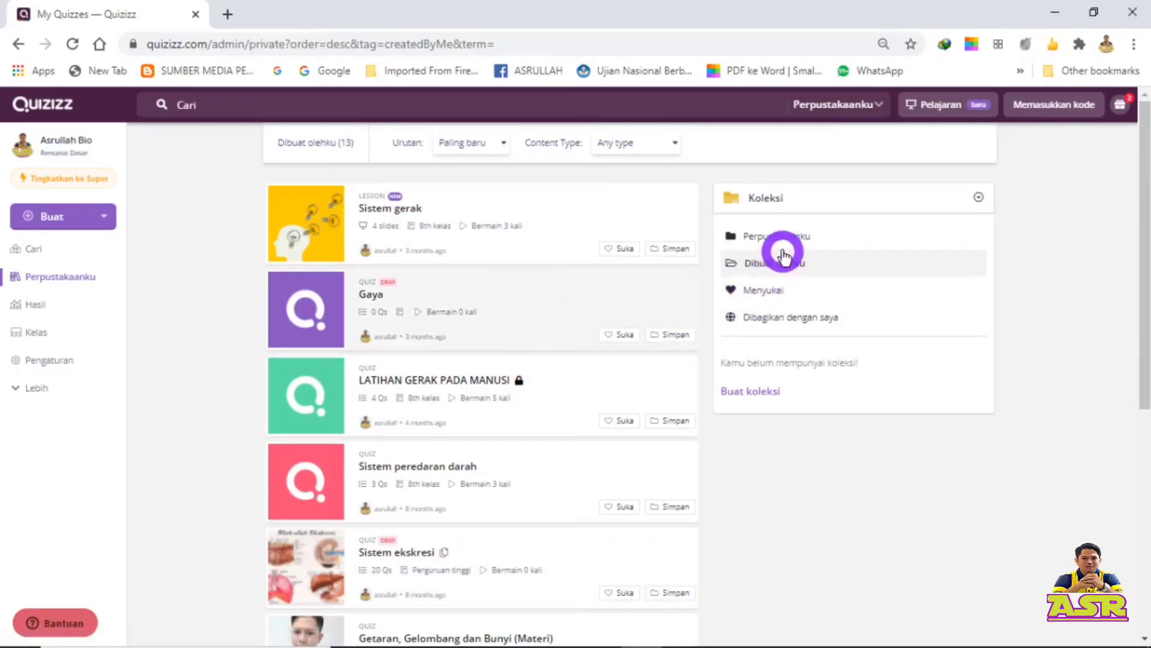
left_click(797, 278)
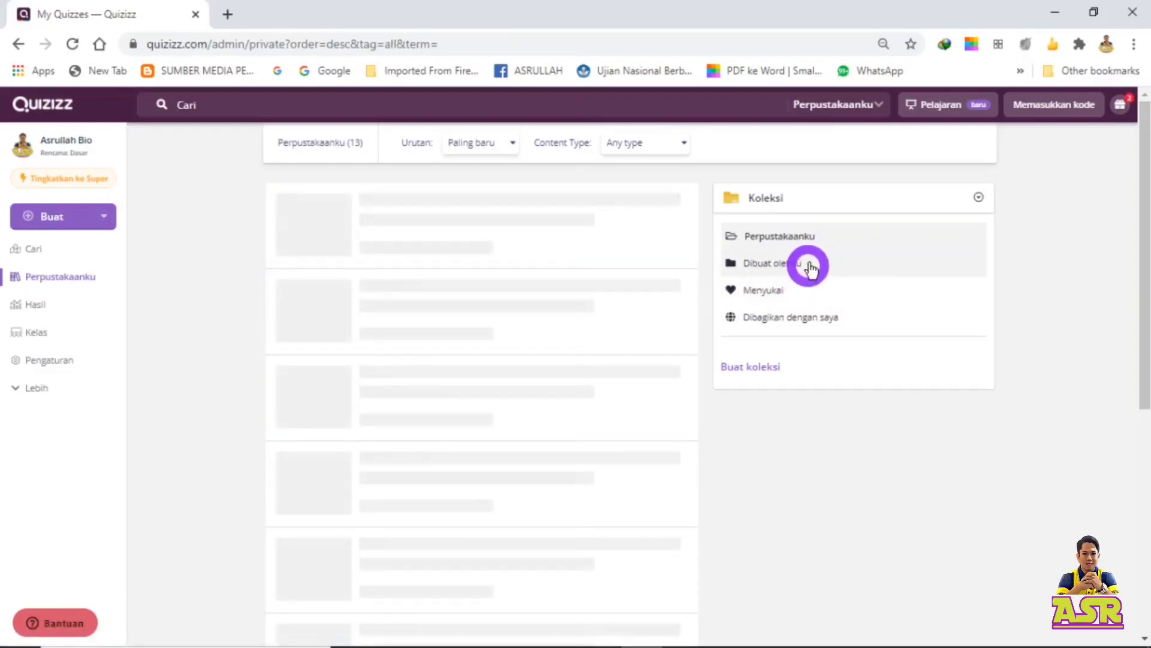
left_click(812, 251)
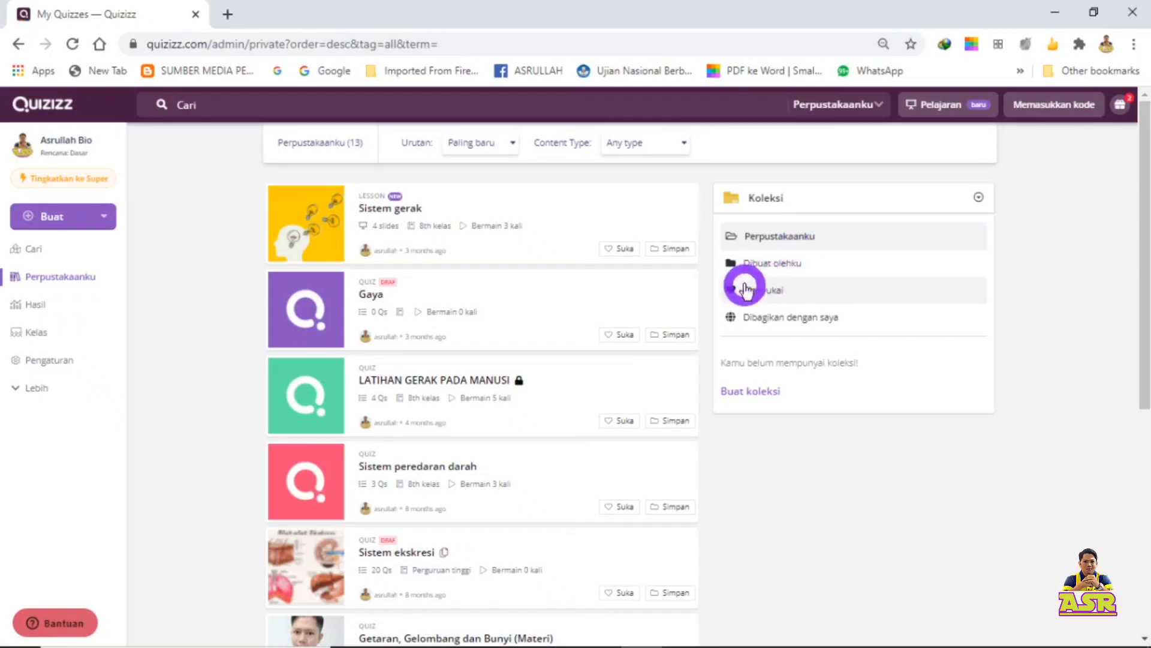
left_click(775, 296)
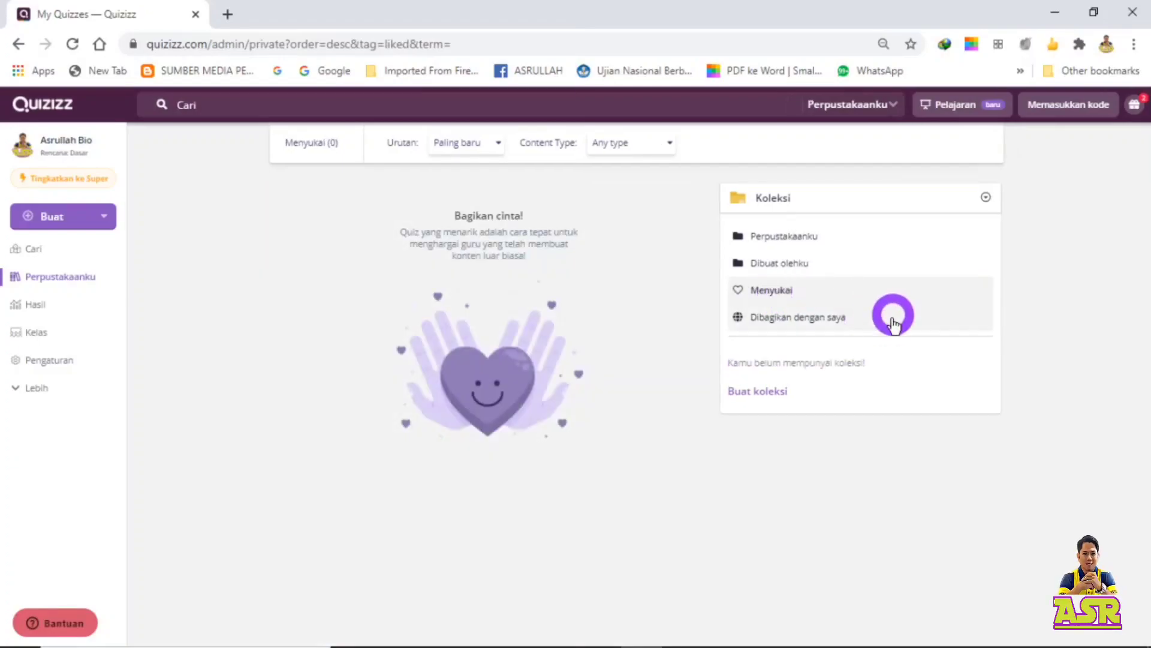
left_click(815, 317)
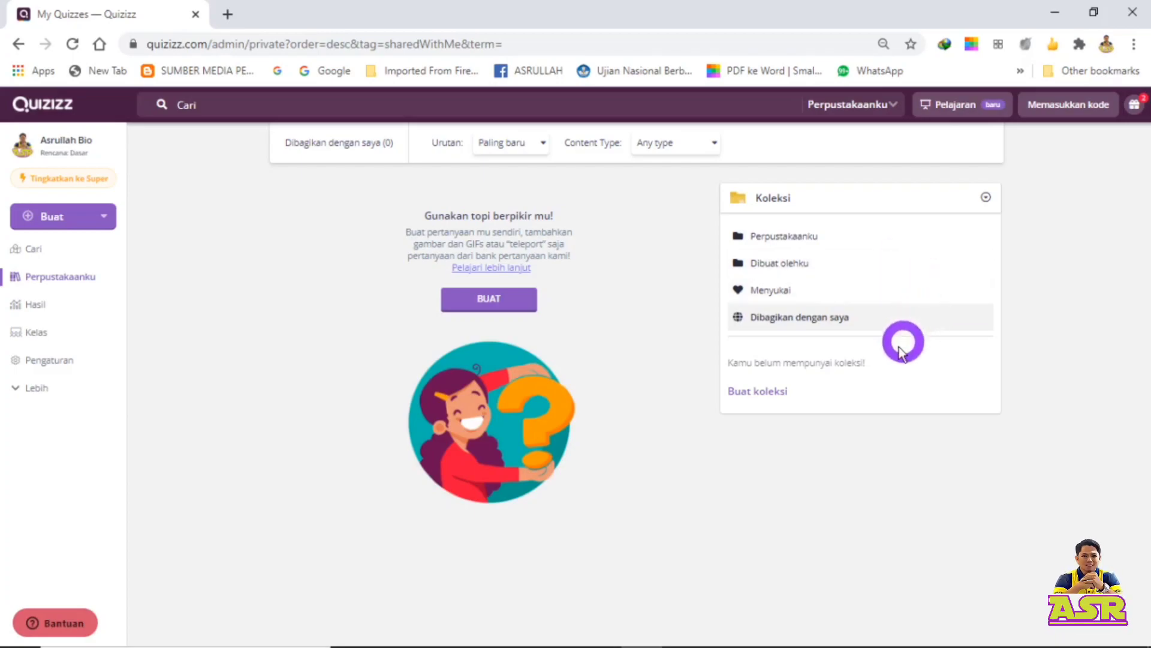
Start a new collection and name it "Bab sistem peredaran darah".
left_click(763, 397)
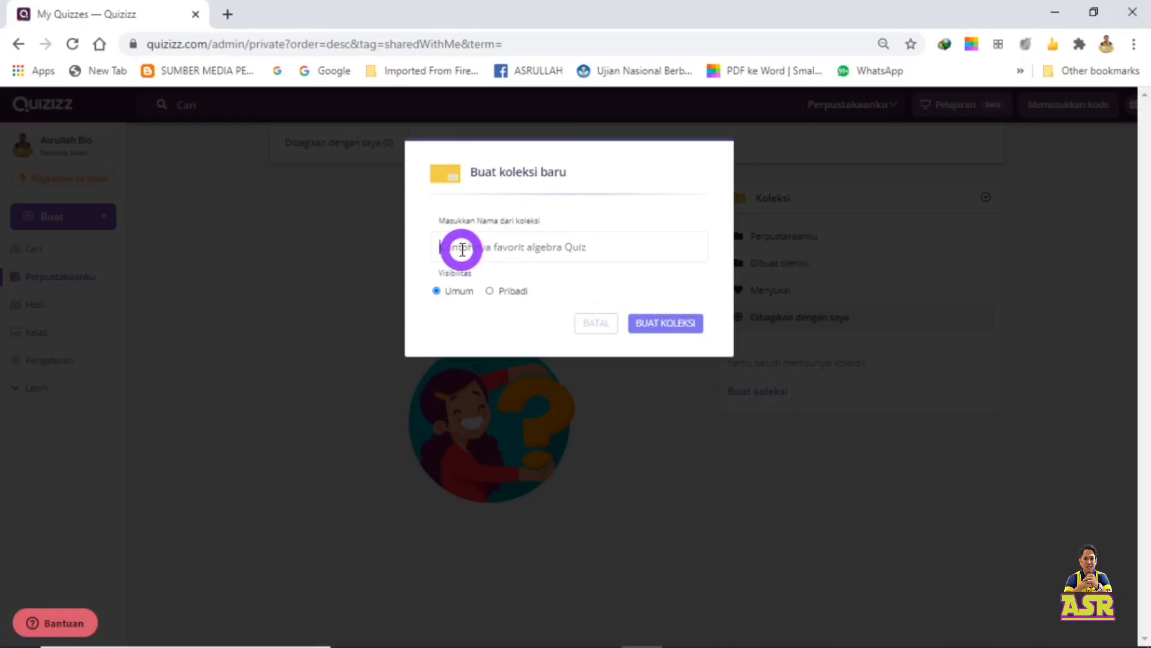
type("B")
key("BackSpace")
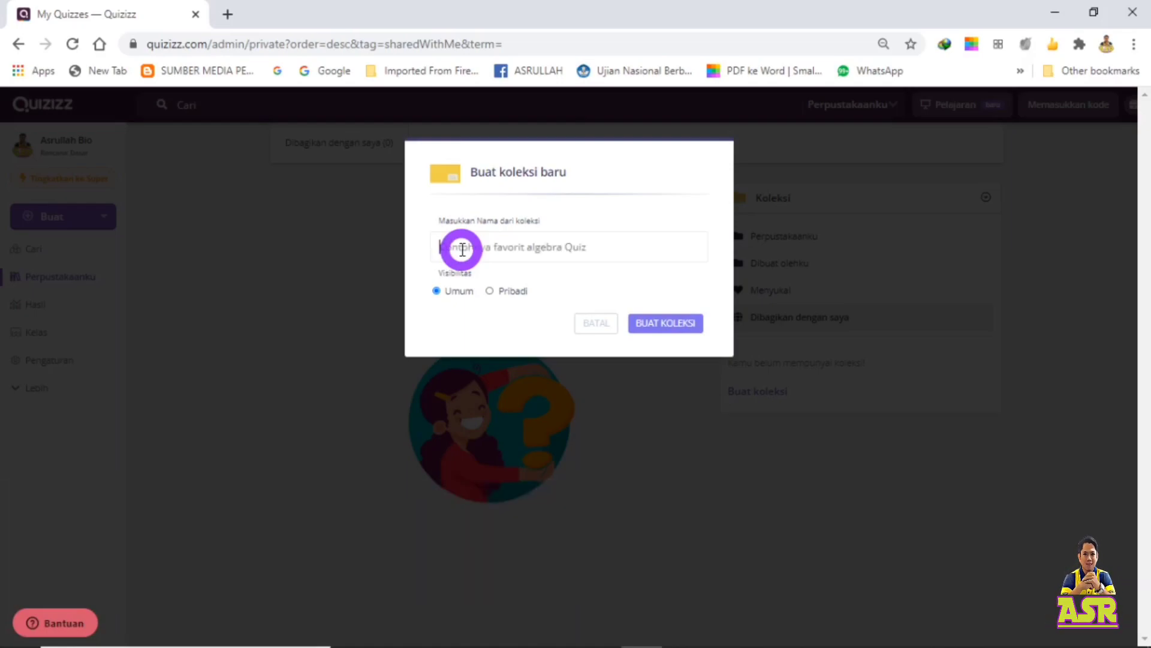
type("B")
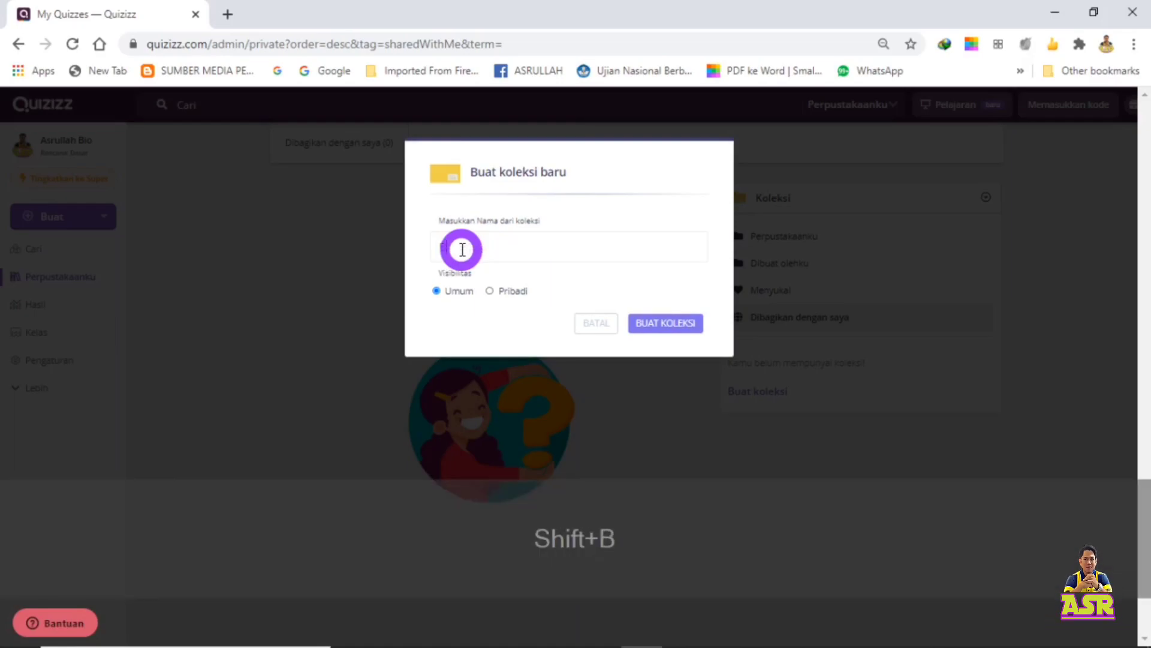
type("ab")
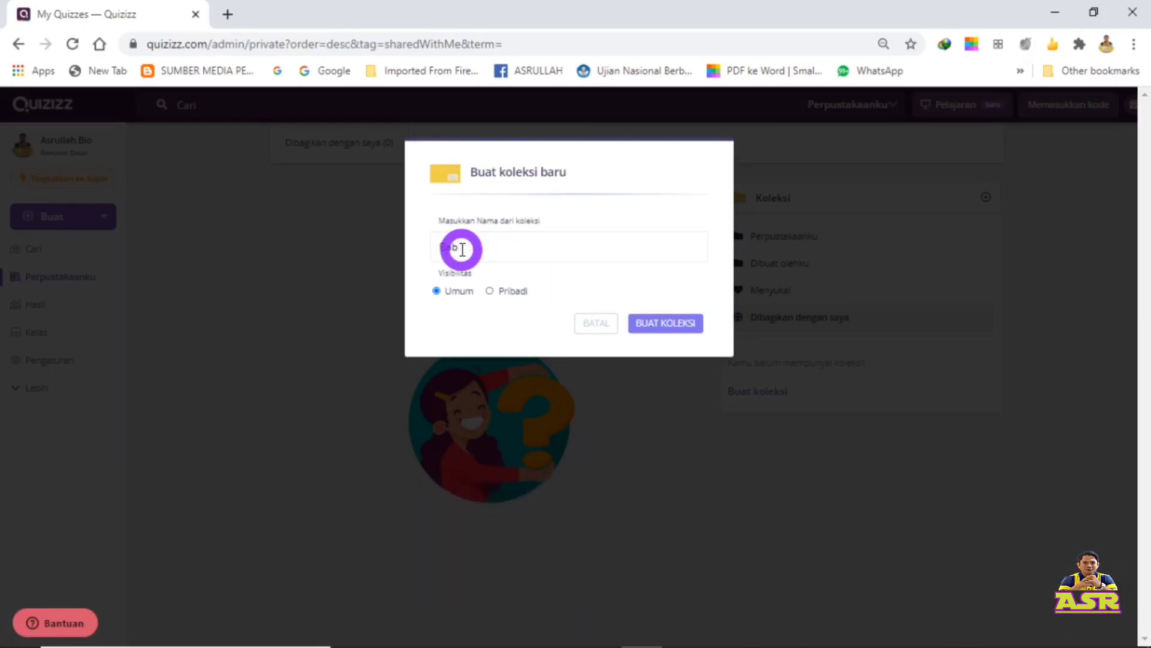
type(" Be")
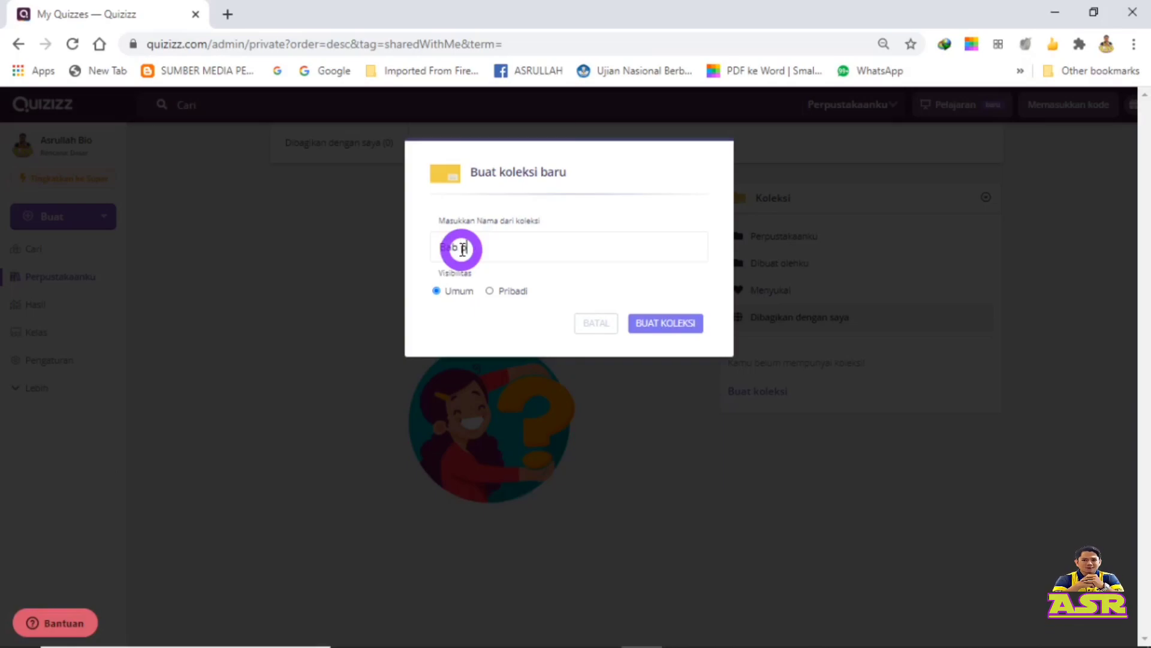
key("BackSpace")
key("BackSpace")
key("BackSpace")
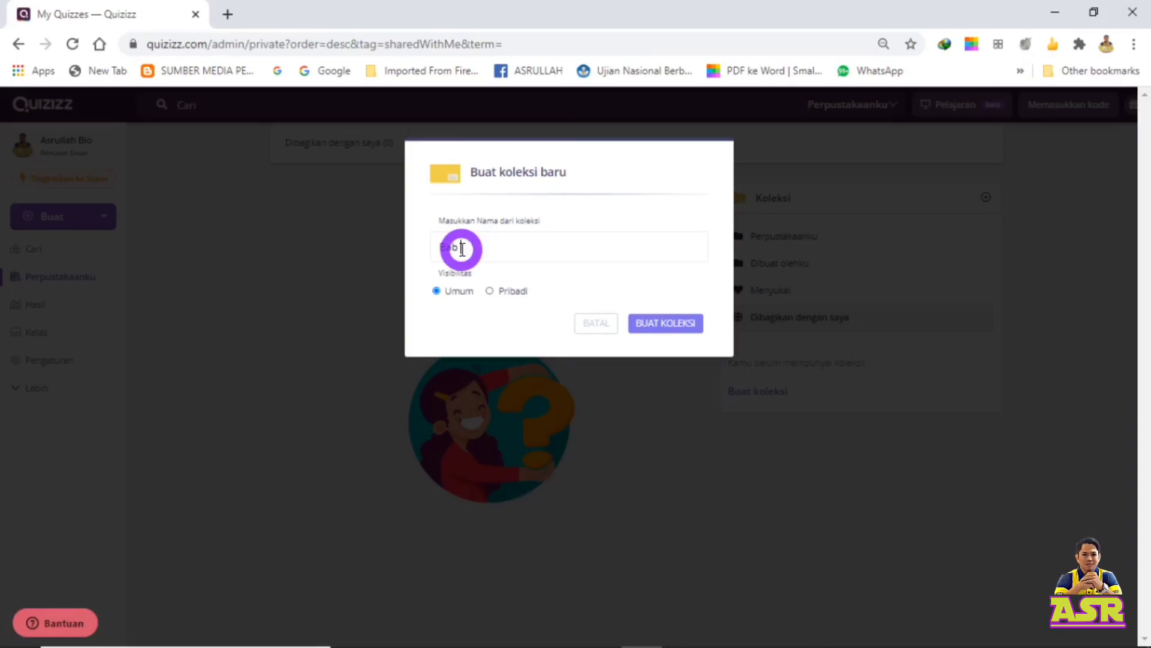
type("Sistem ")
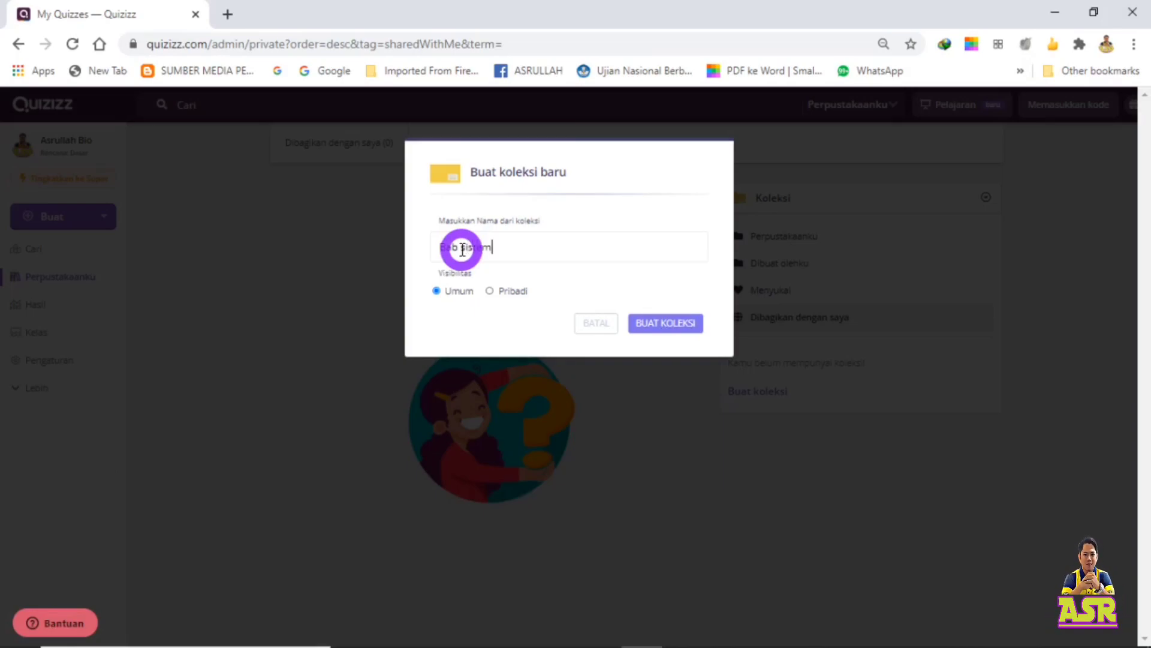
type("peredar")
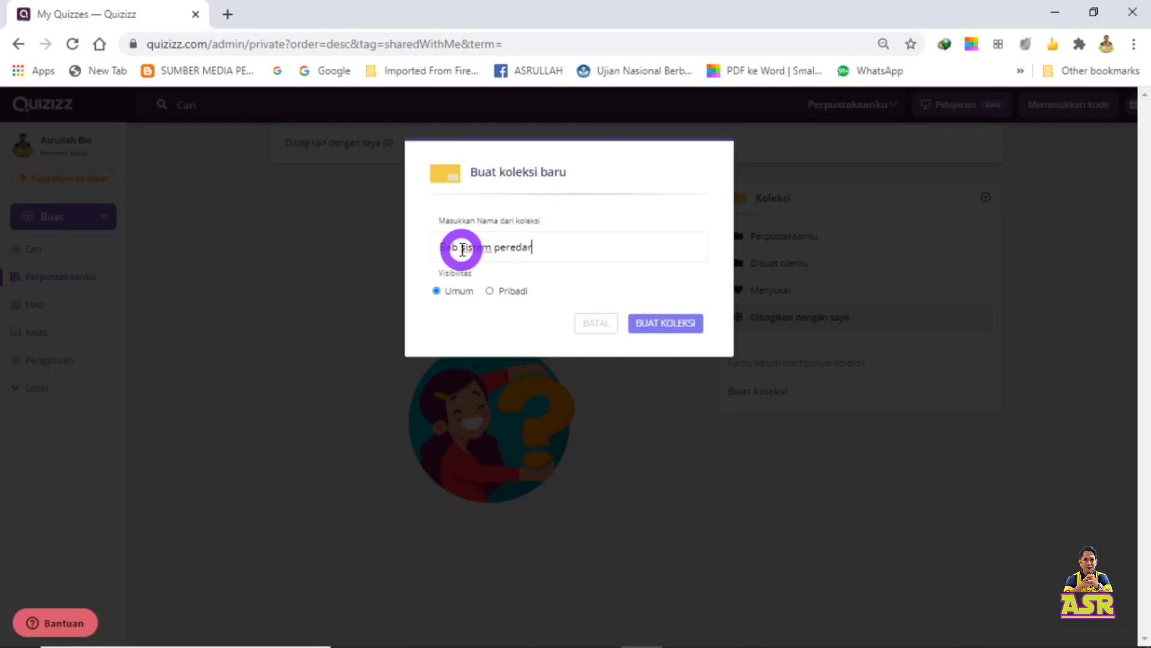
type("an darah")
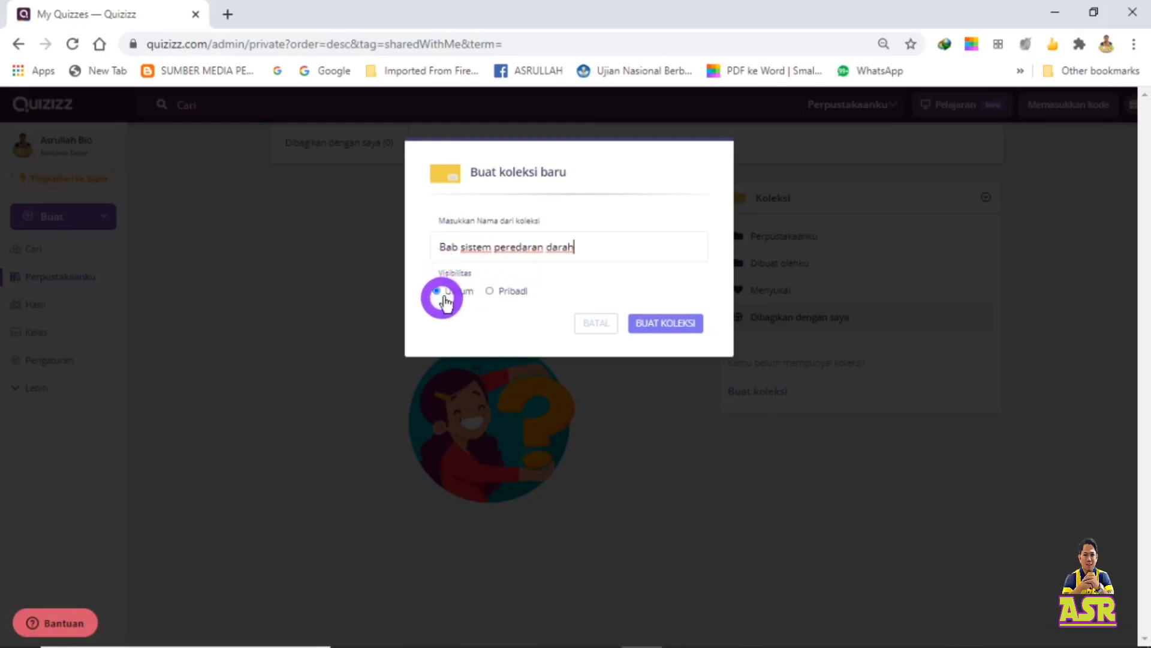
Set the new collection's visibility to Umum and create it.
left_click(491, 291)
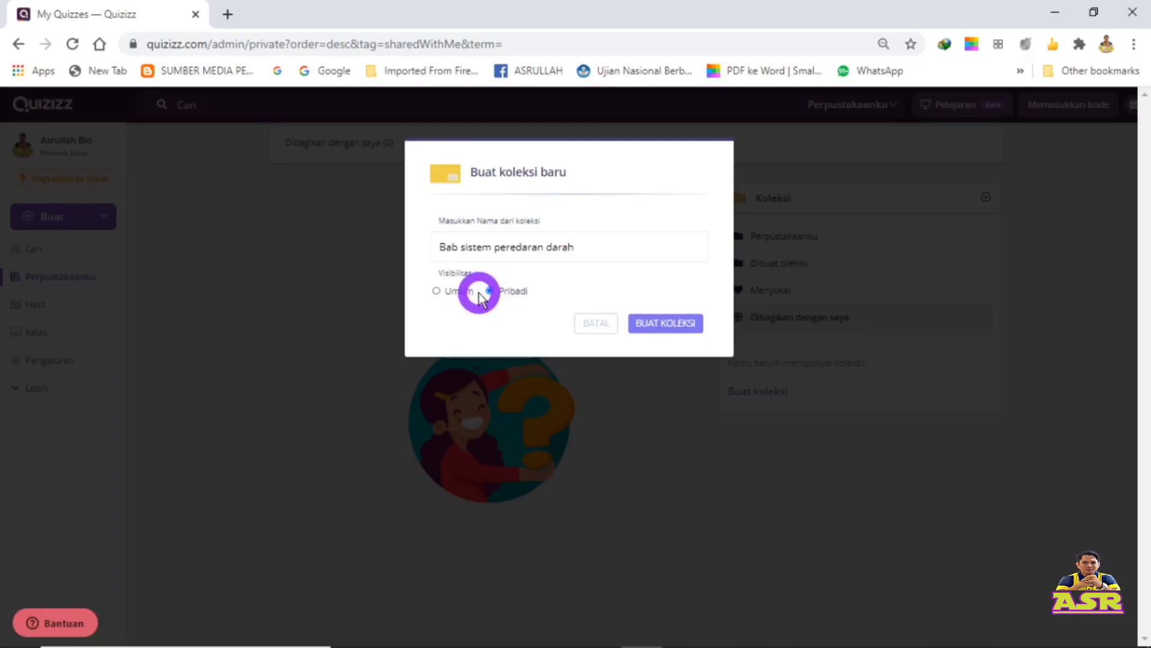
left_click(438, 291)
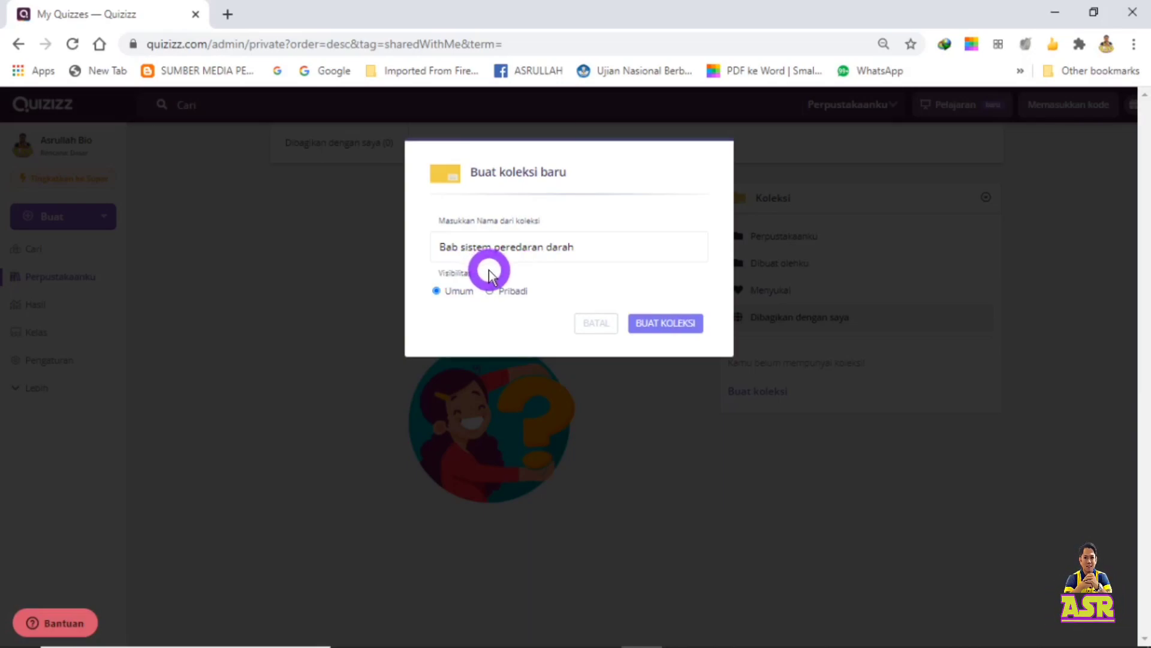
left_click(450, 289)
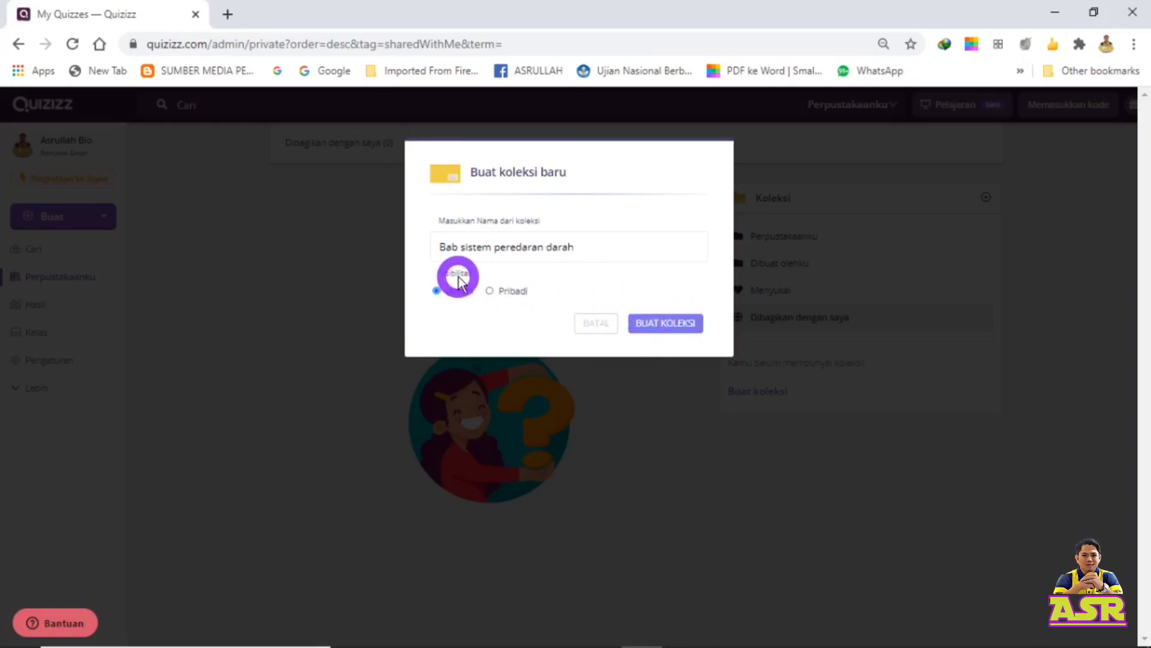
left_click(678, 325)
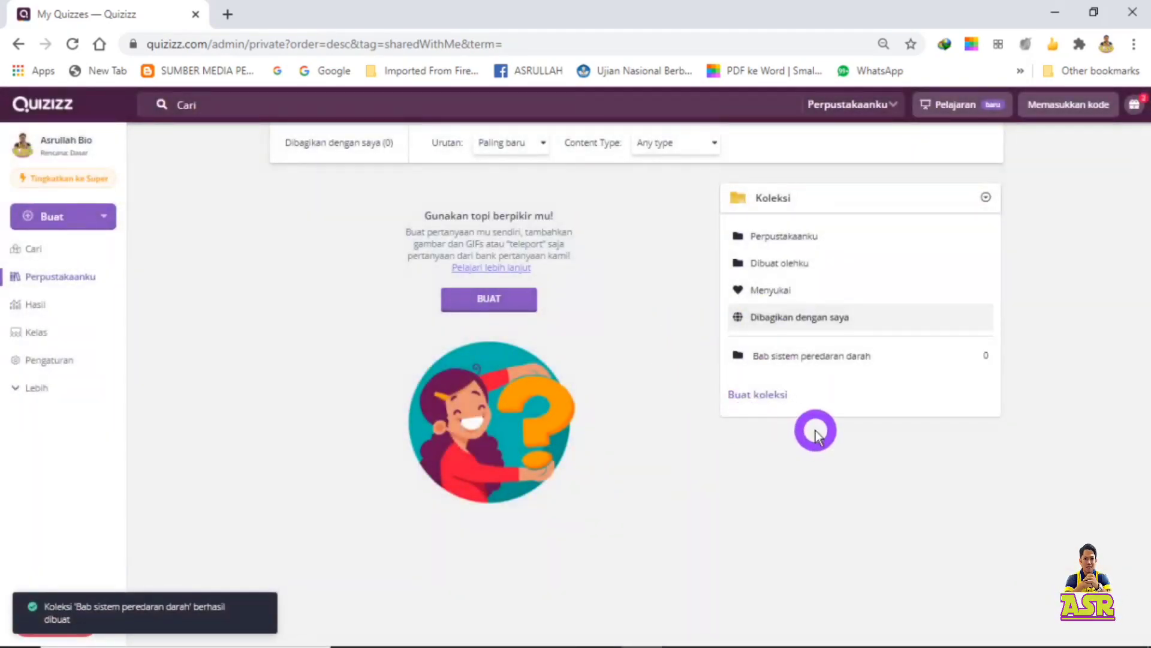
Open the "SISTEM PEREDARAN DARAH MANUSIA" quiz from the Perpustakaanku collection.
mouse_move(791, 360)
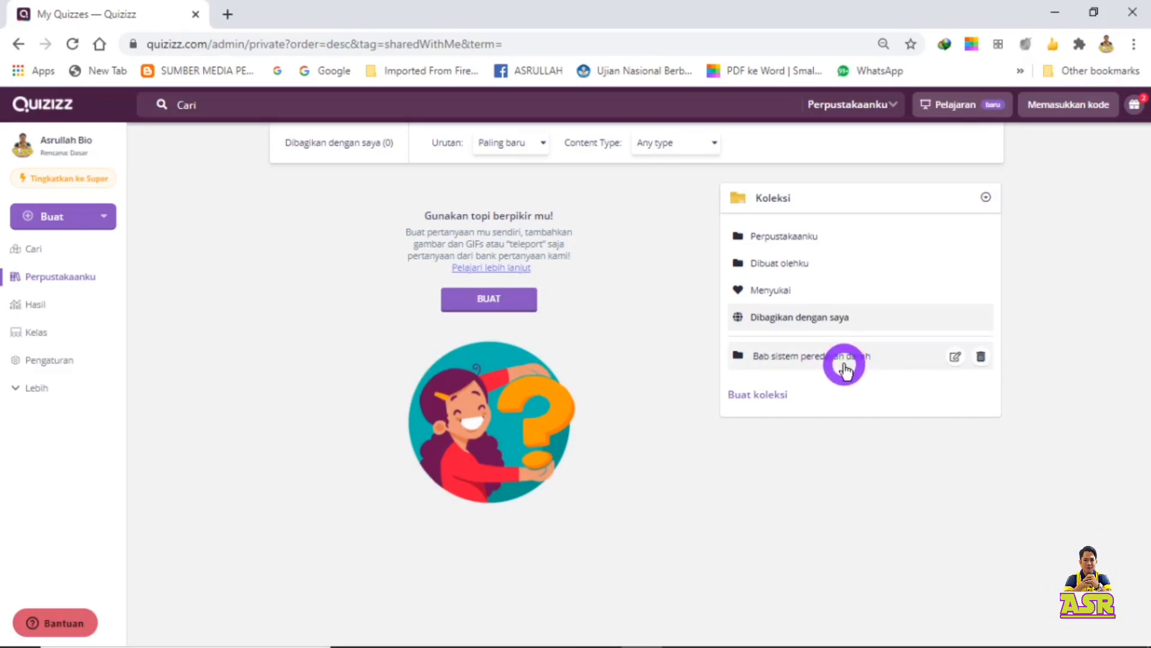
left_click(777, 237)
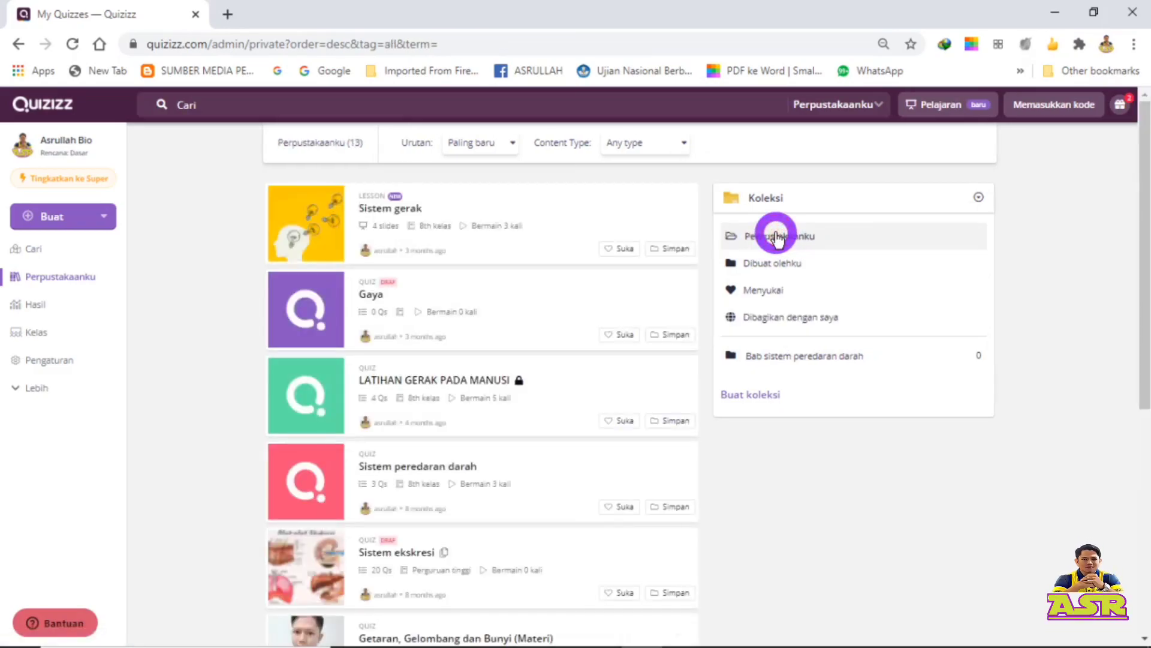
scroll(513, 390, "down", 3)
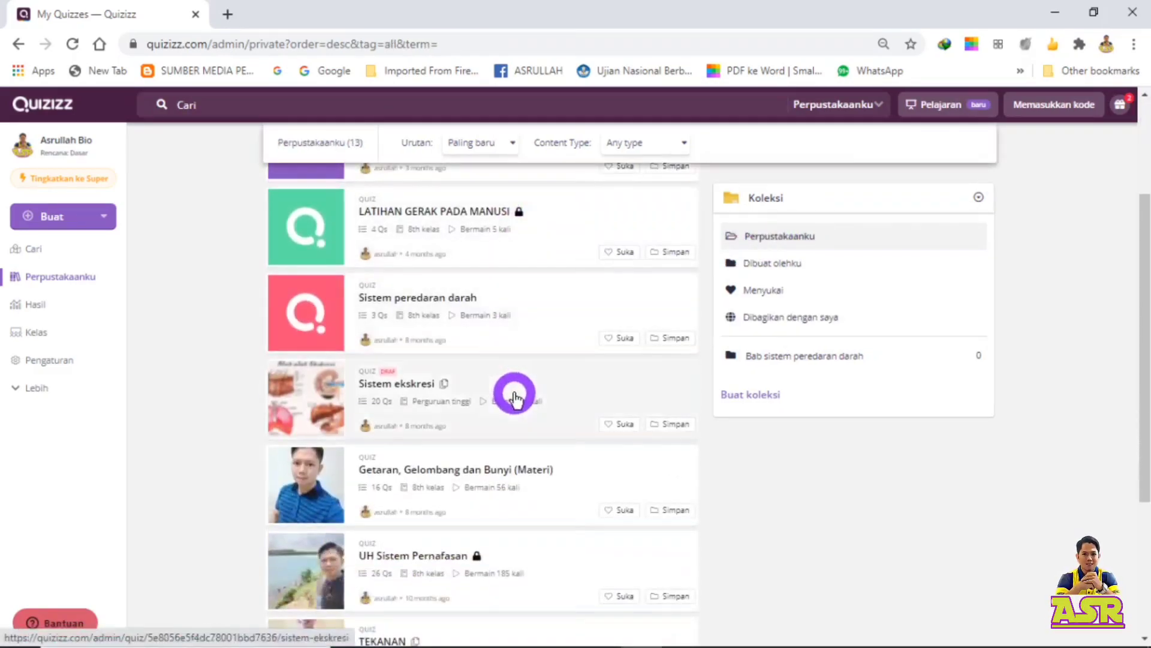
scroll(517, 394, "down", 4)
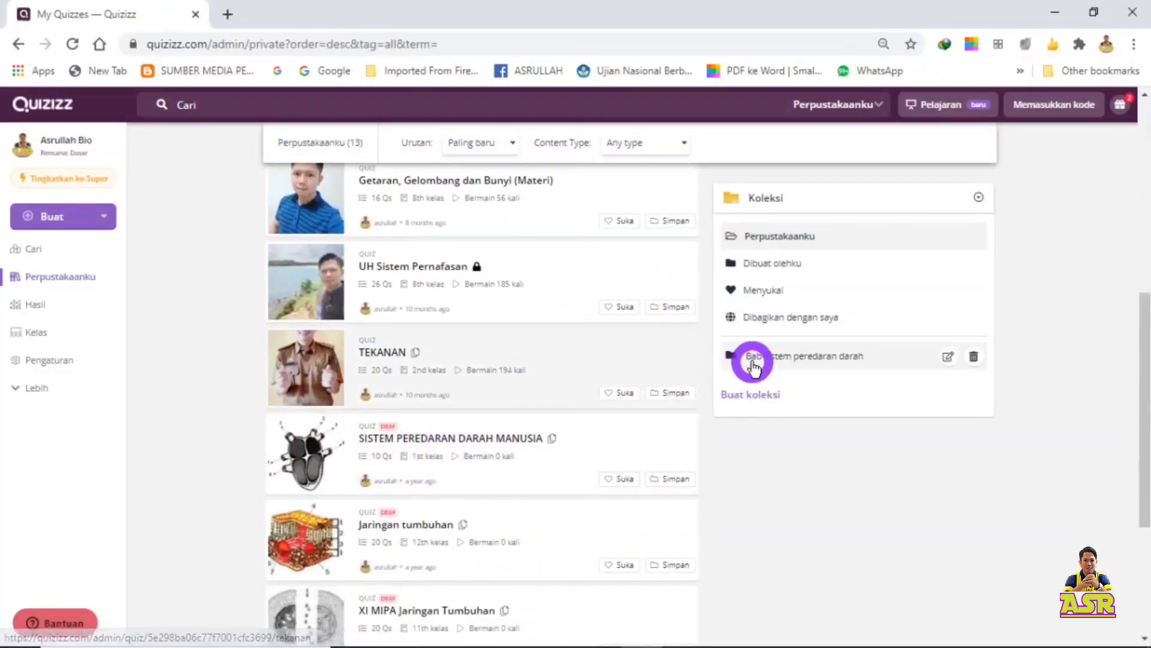
left_click(450, 445)
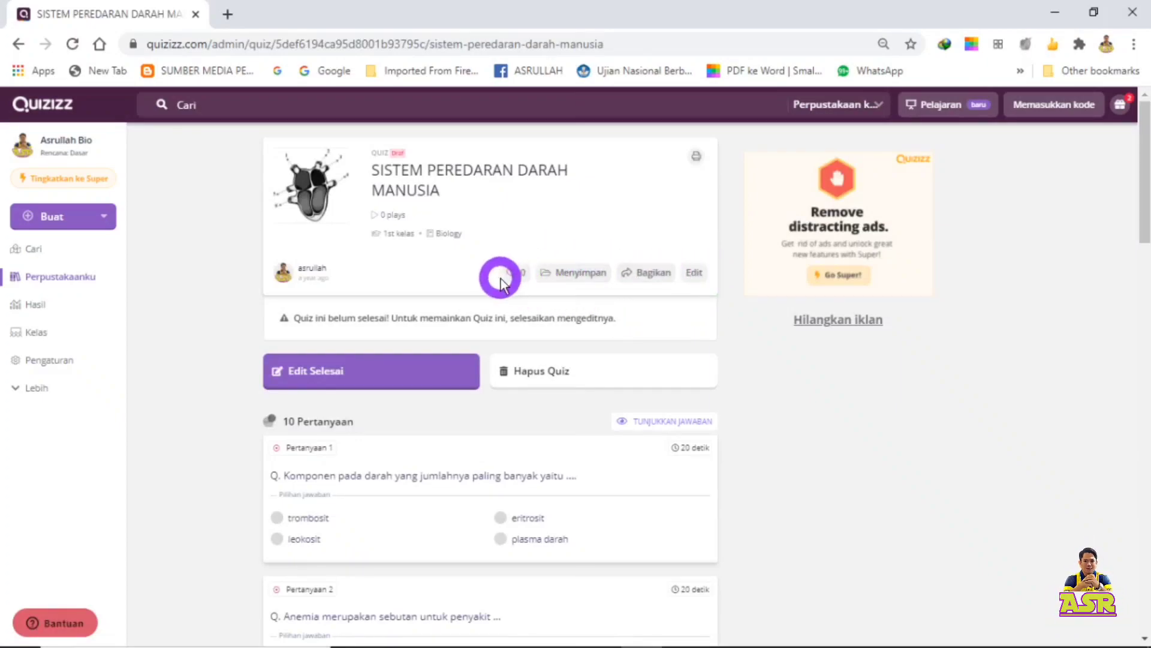
Save the quiz to the "Bab sistem peredaran darah" collection.
left_click(574, 277)
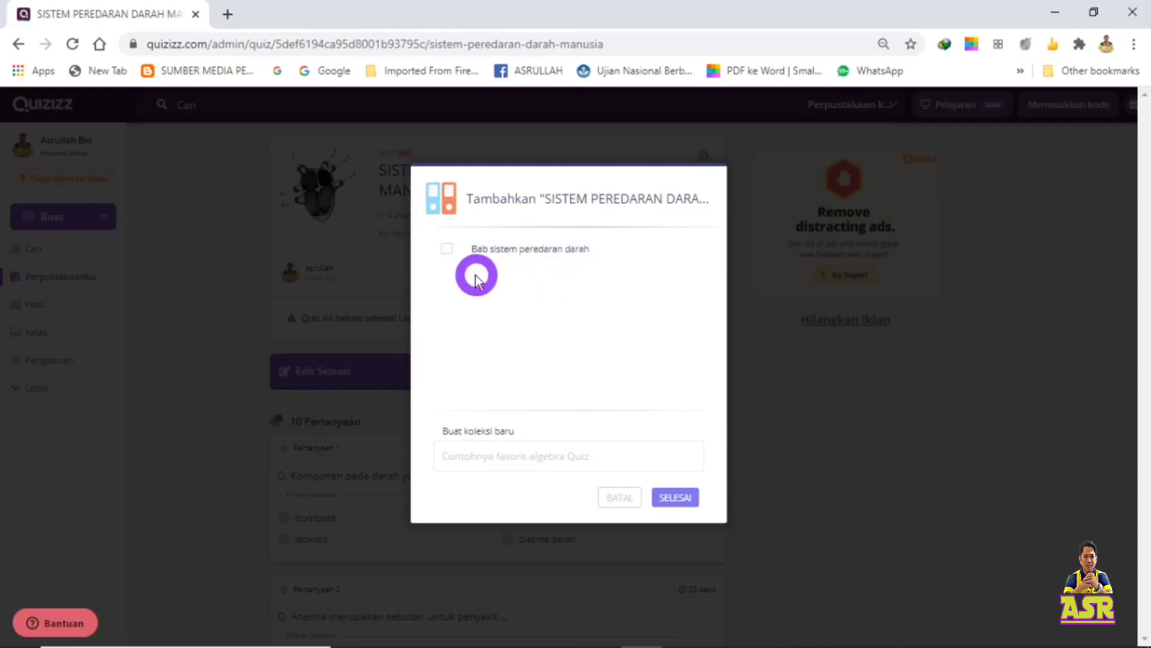
left_click(448, 250)
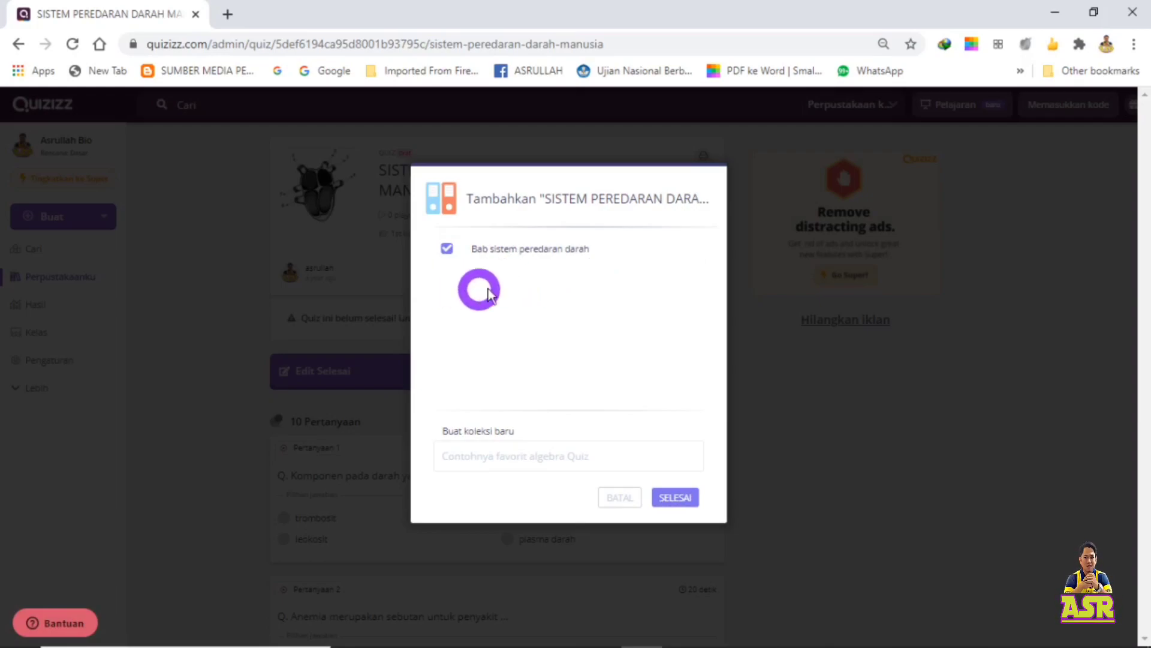
left_click(682, 500)
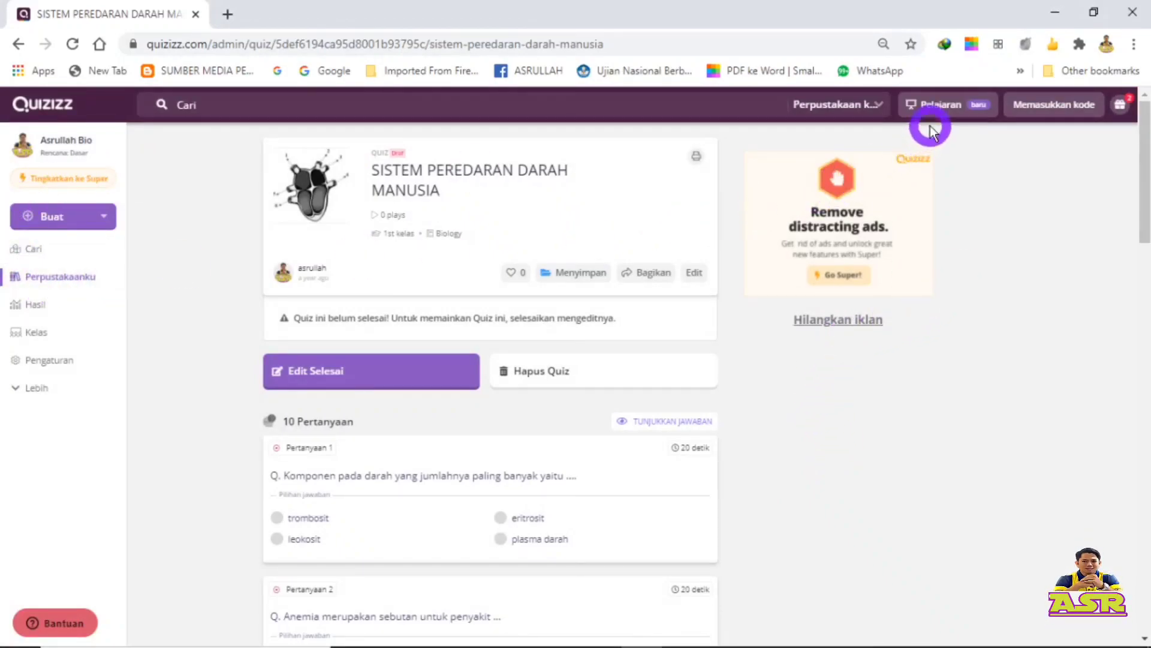
Set the search scope to Perpustakaanku, and open the "Bab sistem peredaran darah" collection in the library.
left_click(867, 106)
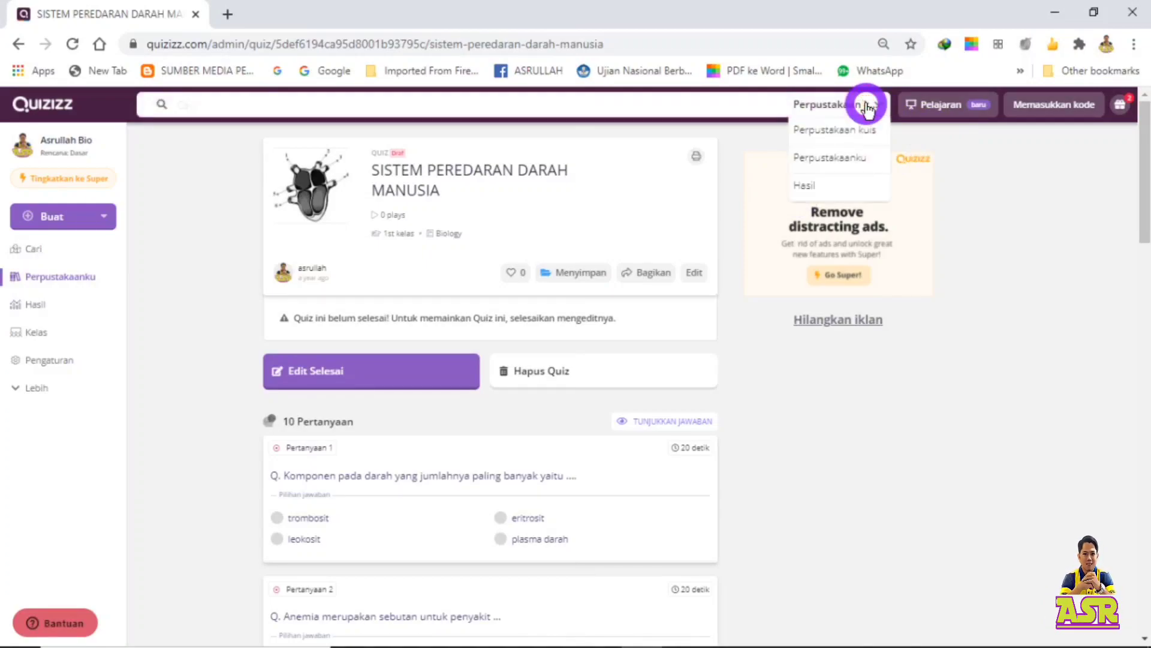
left_click(854, 157)
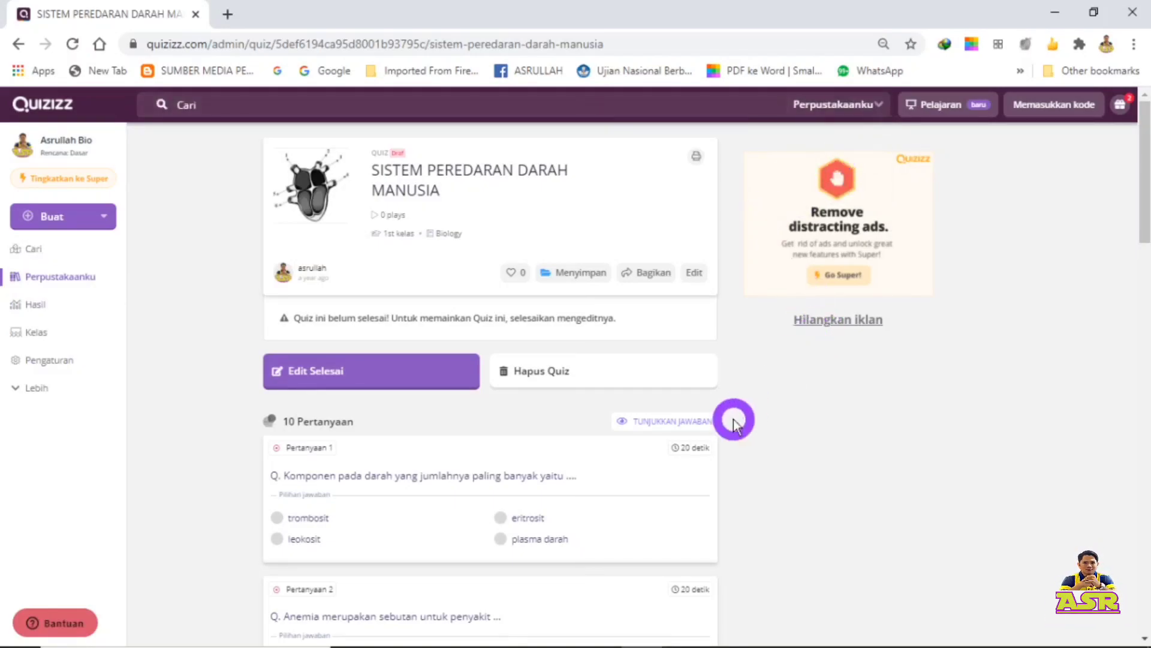
left_click(53, 279)
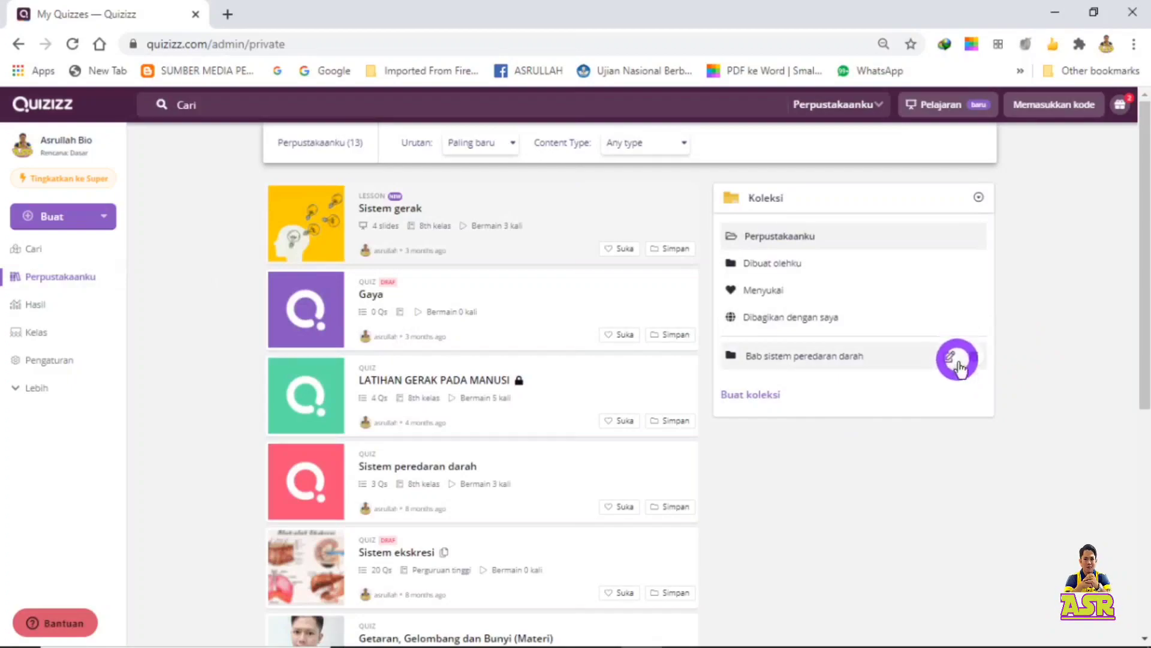
left_click(804, 355)
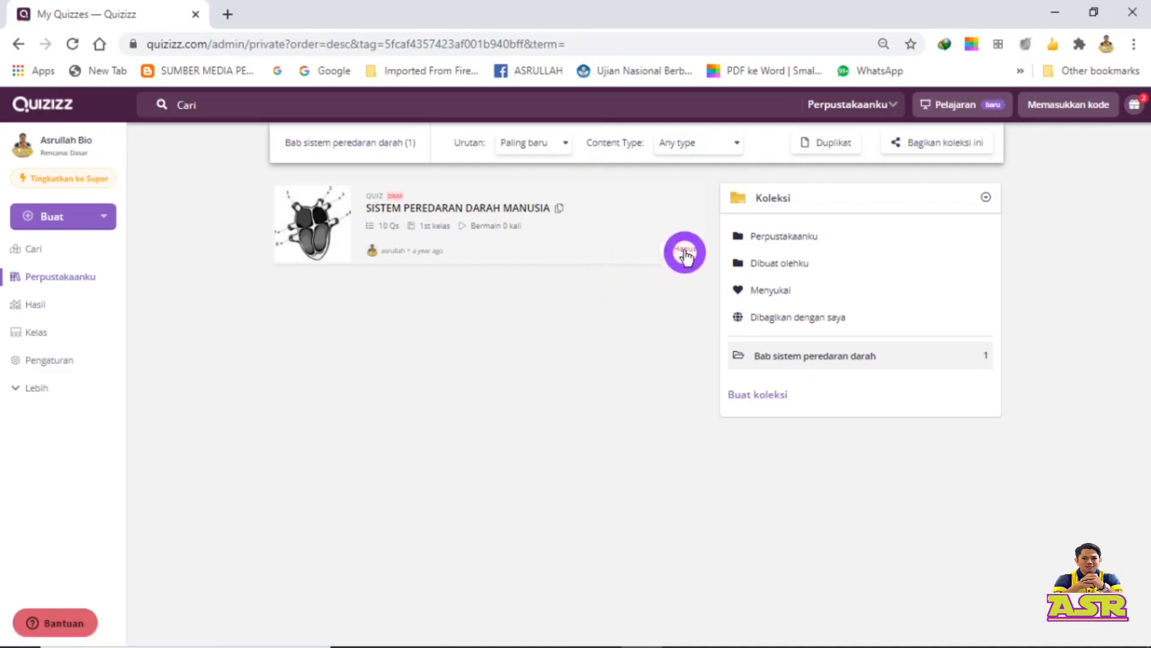
Remove the "SISTEM PEREDARAN DARAH MANUSIA" quiz from the "Bab sistem peredaran darah" collection.
mouse_move(810, 357)
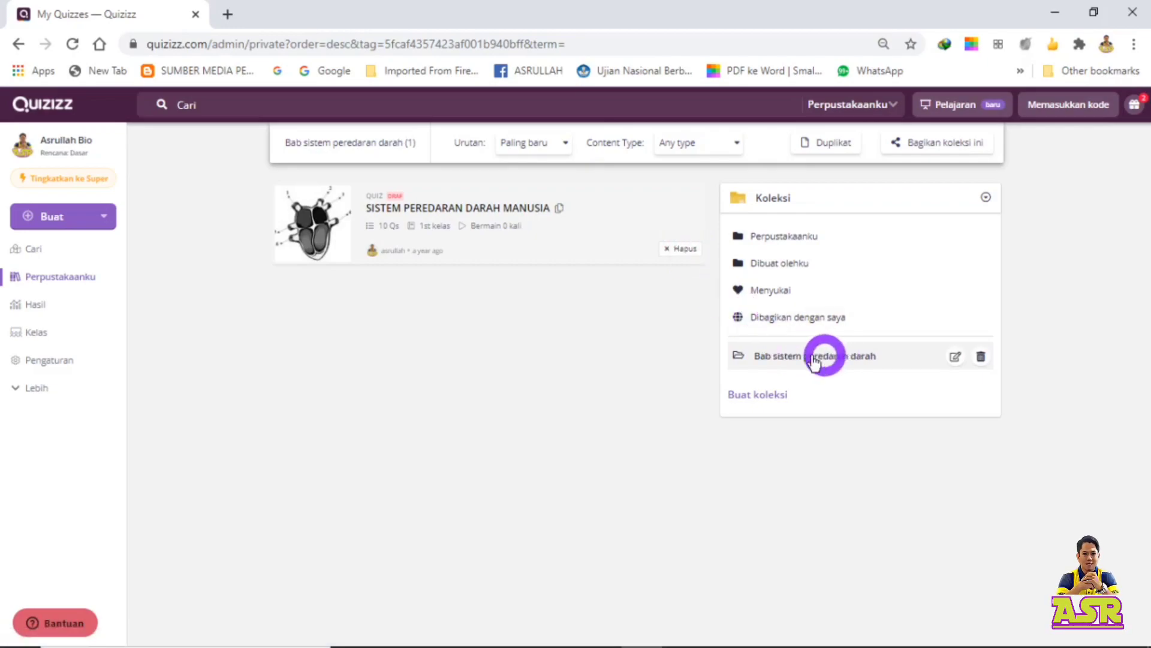
left_click(682, 250)
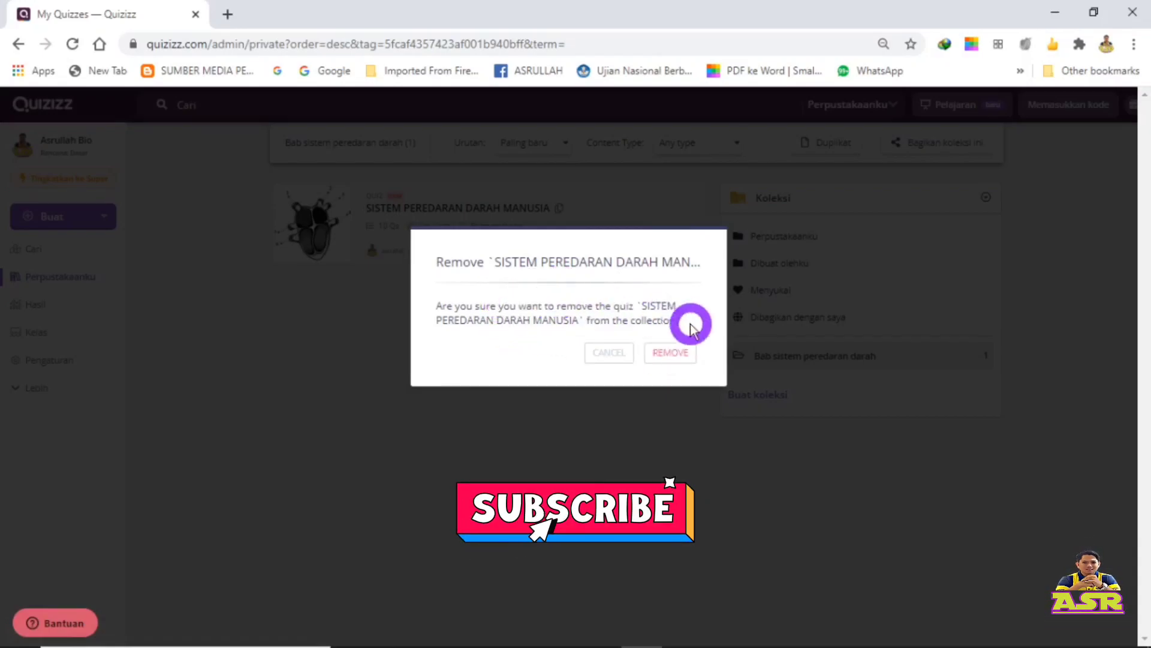
left_click(682, 354)
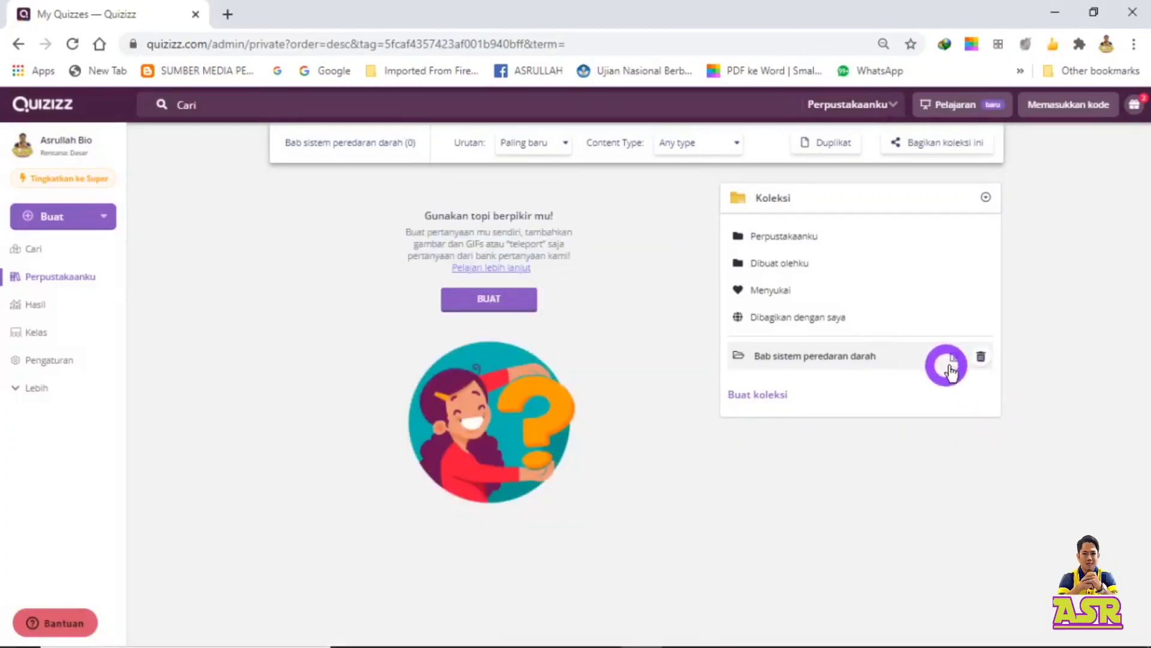